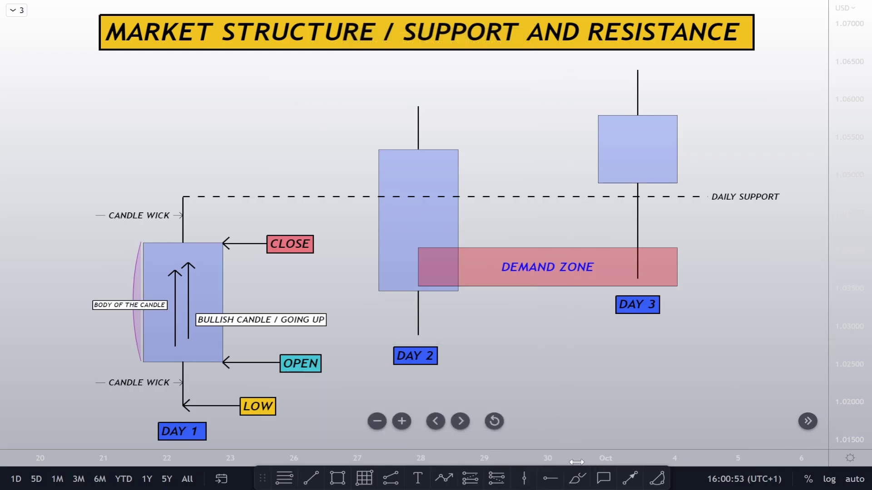
Step: Switch to the Brush tool for freehand drawing on the candlestick diagram
click(577, 478)
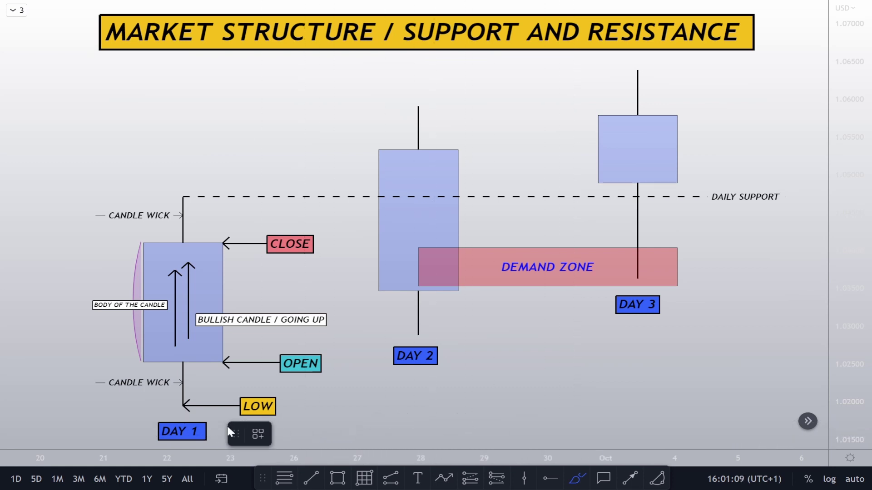
drag(236, 434, 212, 487)
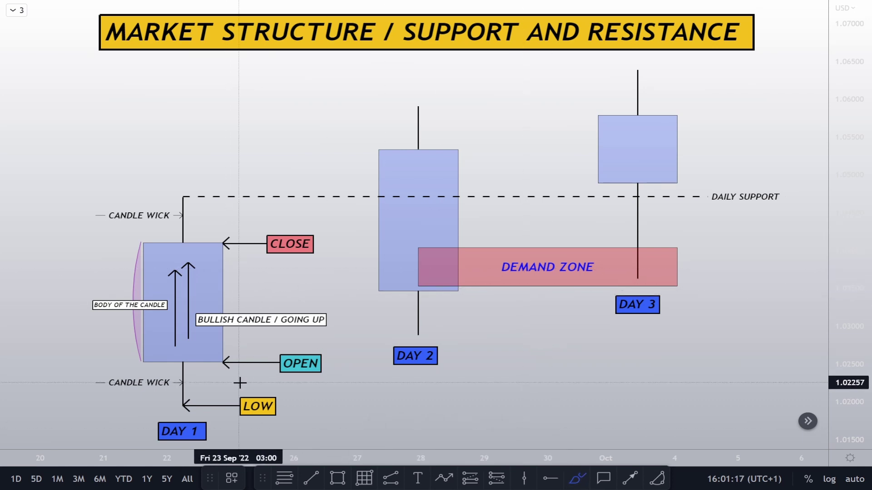
mouse_move(217, 104)
mouse_down()
mouse_move(177, 182)
mouse_move(224, 147)
mouse_up()
mouse_move(319, 96)
mouse_down()
mouse_move(374, 138)
mouse_move(304, 142)
mouse_up()
mouse_move(559, 72)
mouse_down()
mouse_move(592, 109)
mouse_move(534, 110)
mouse_up()
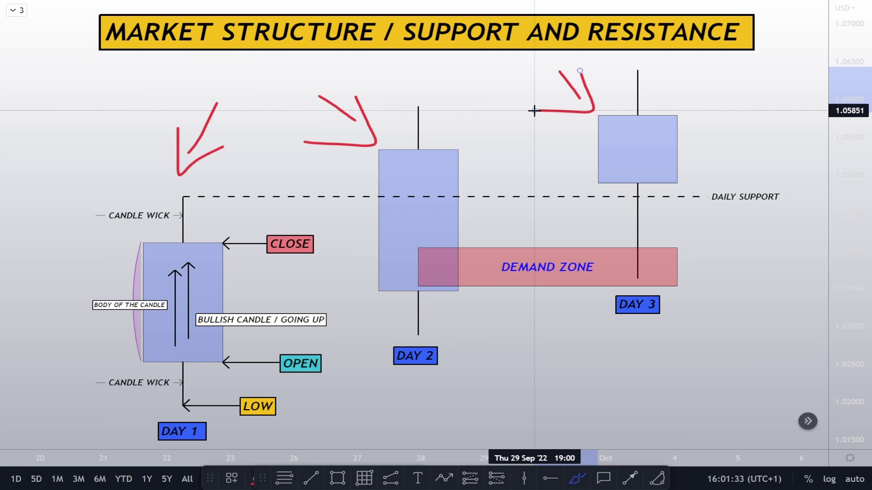
drag(533, 110, 535, 110)
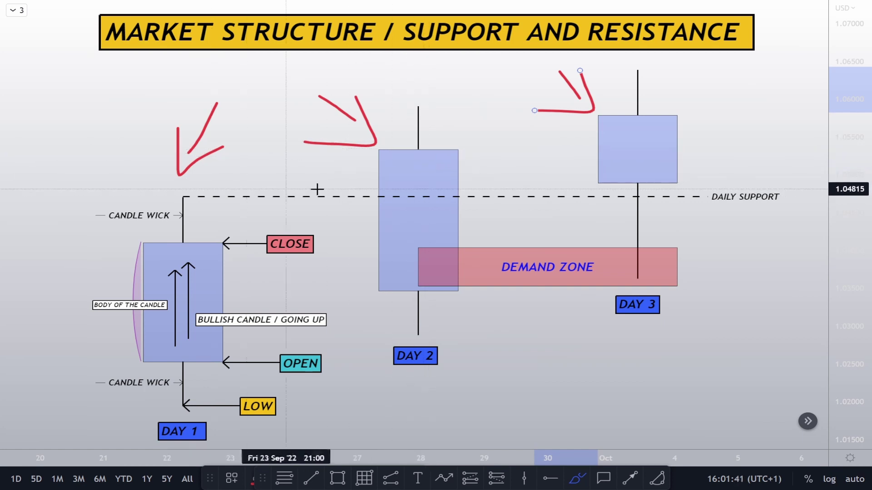
key(ctrl+z)
key(ctrl+z)
key(ctrl+z)
key(ctrl+z)
key(ctrl+z)
key(ctrl+z)
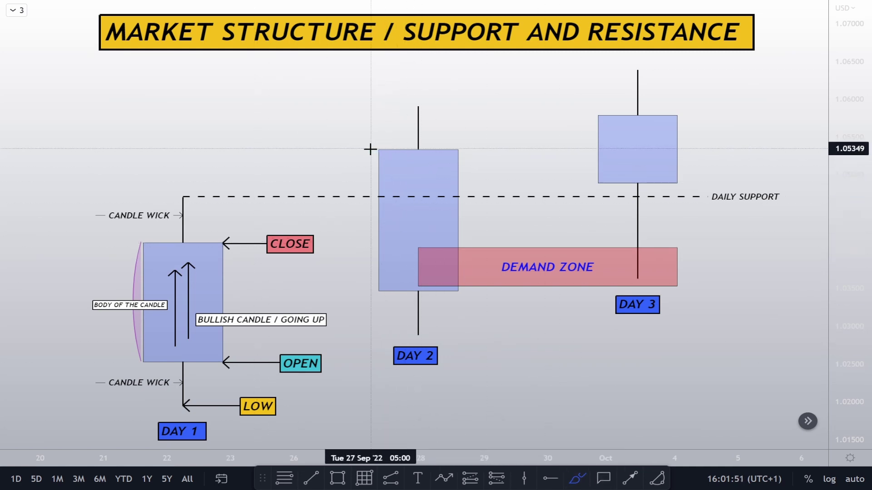
mouse_move(352, 151)
mouse_down()
mouse_move(418, 149)
mouse_move(391, 163)
mouse_move(356, 146)
mouse_up()
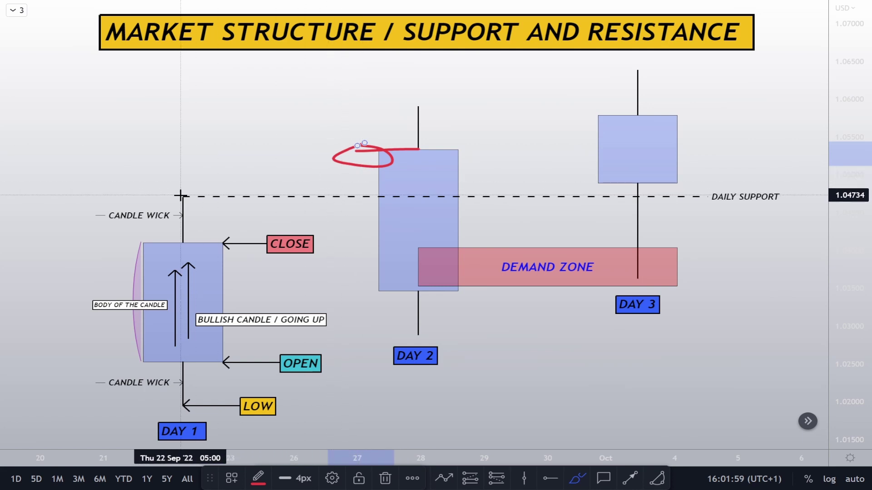
drag(181, 195, 373, 192)
mouse_move(208, 175)
mouse_down()
mouse_move(195, 187)
mouse_move(226, 212)
mouse_up()
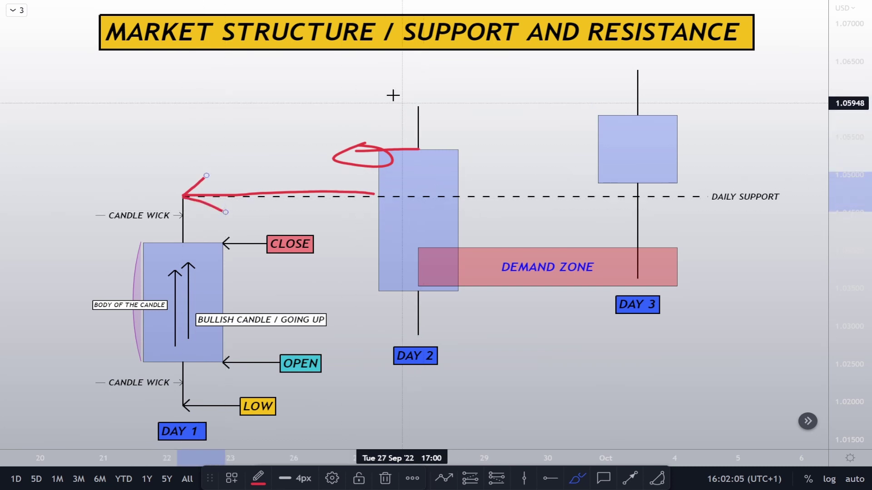
mouse_move(363, 68)
mouse_down()
mouse_move(380, 113)
mouse_move(389, 74)
mouse_up()
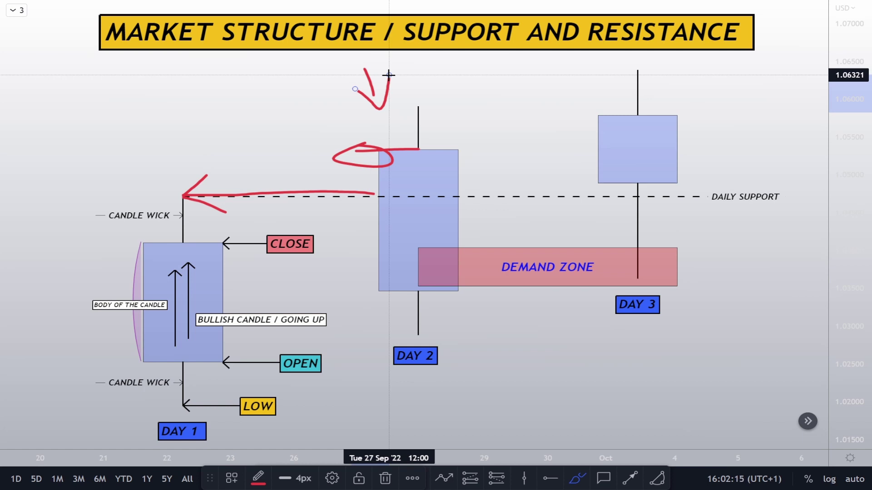
drag(388, 75, 389, 75)
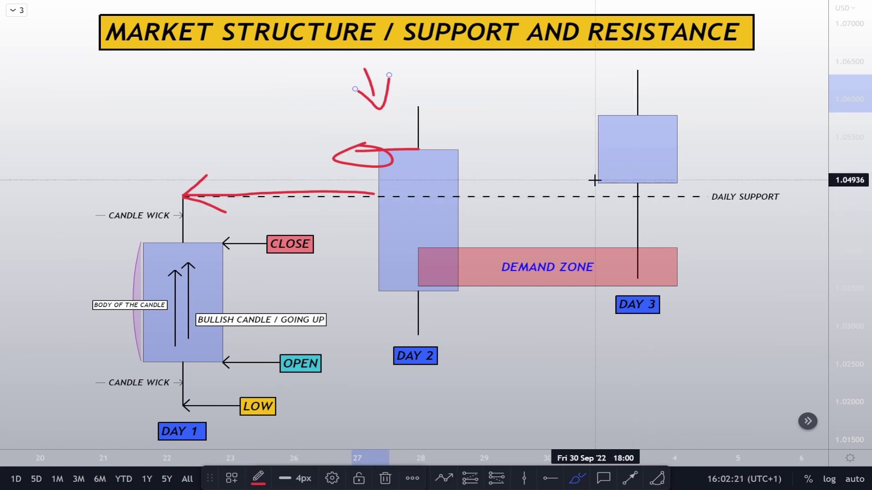
drag(597, 180, 688, 182)
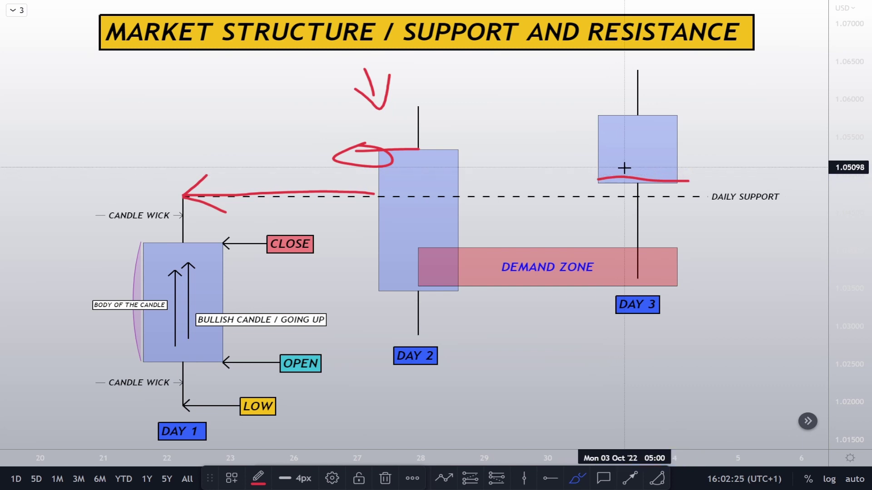
drag(625, 171, 628, 249)
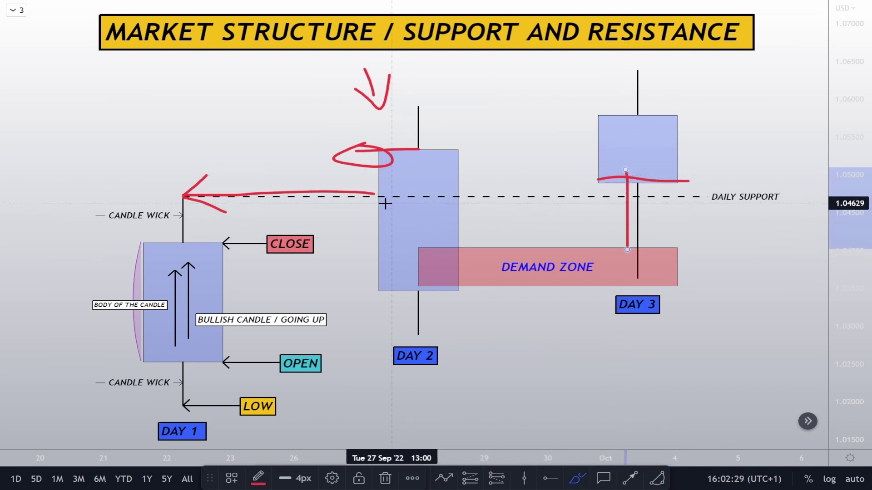
drag(366, 198, 735, 194)
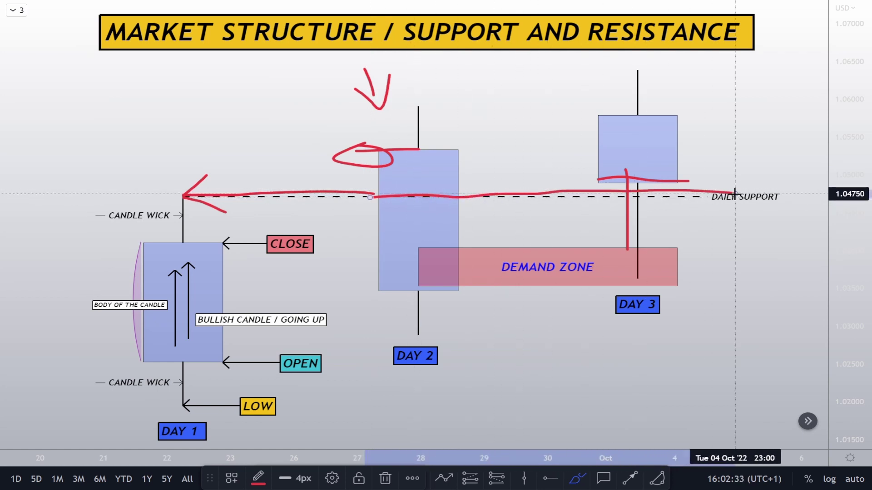
key(ctrl+z)
key(ctrl+z)
key(ctrl+z)
key(ctrl+z)
key(ctrl+z)
key(ctrl+z)
key(ctrl+z)
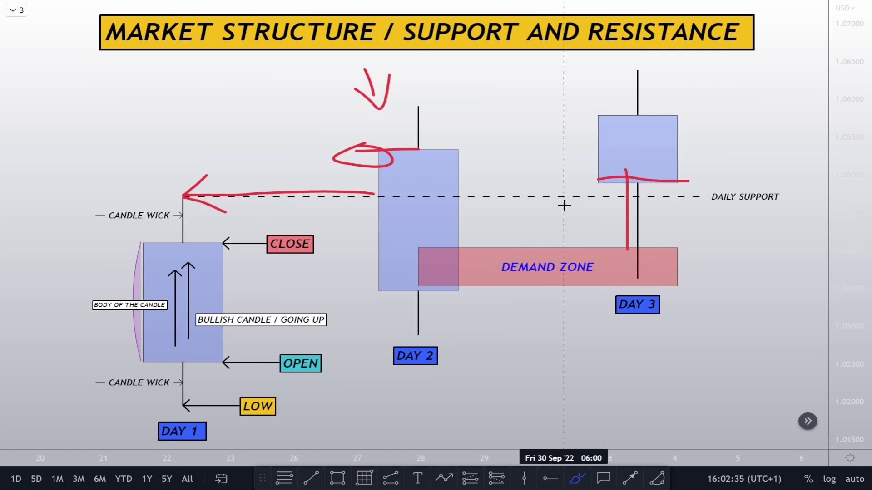
key(ctrl+z)
key(ctrl+z)
key(ctrl+z)
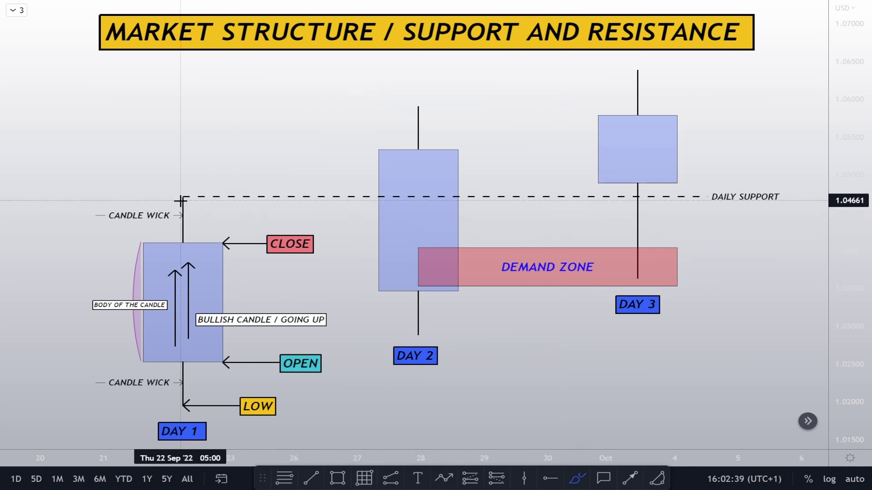
mouse_move(180, 195)
mouse_down()
mouse_move(331, 196)
mouse_move(395, 181)
mouse_move(432, 197)
mouse_move(527, 202)
mouse_move(664, 186)
mouse_move(690, 206)
mouse_up()
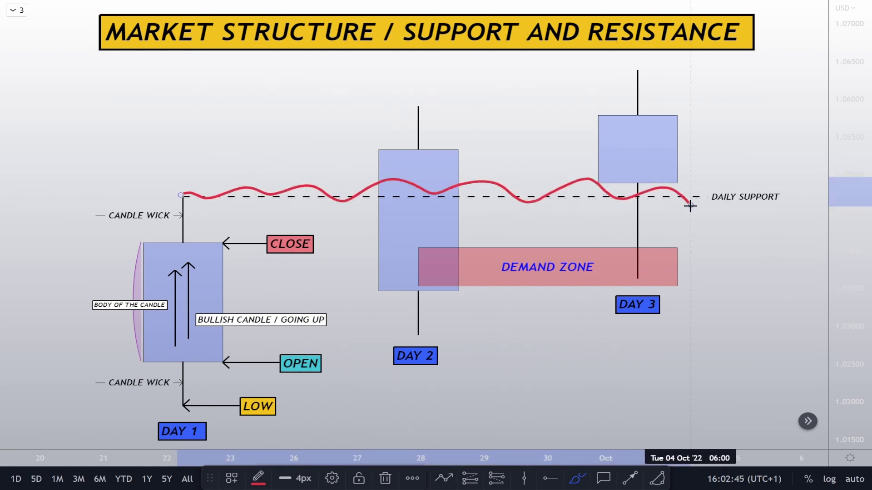
key(ctrl+z)
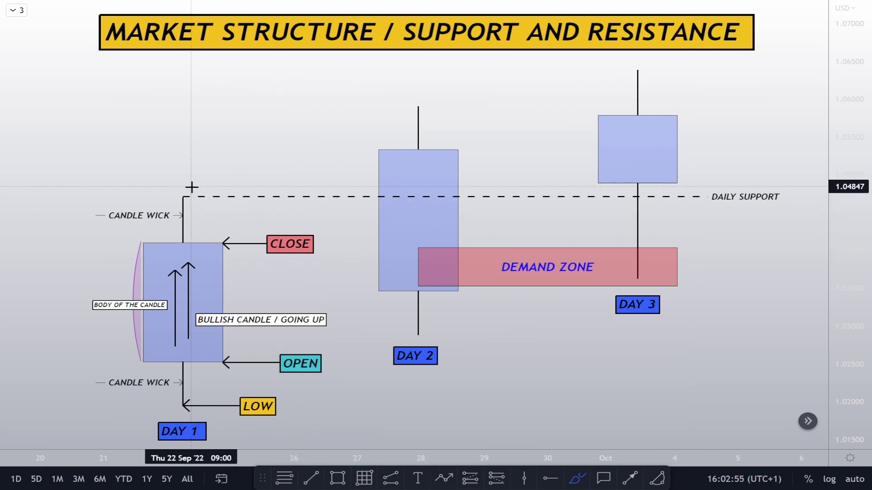
Step: Circle the top of Day 1's wick and the DAY 2 label in red, and underline Day 2's body top
mouse_move(191, 187)
mouse_down()
mouse_move(172, 193)
mouse_move(207, 194)
mouse_move(187, 188)
mouse_up()
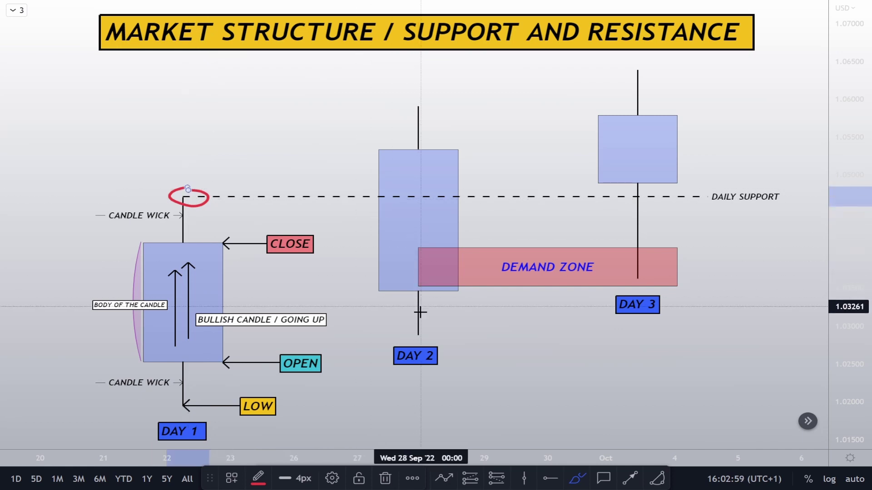
mouse_move(449, 335)
mouse_down()
mouse_move(372, 356)
mouse_move(474, 356)
mouse_move(435, 325)
mouse_up()
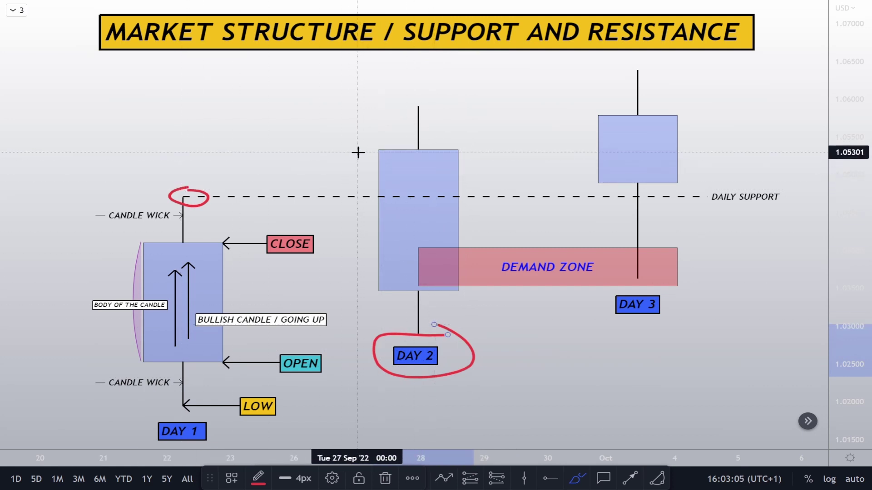
drag(359, 151, 472, 149)
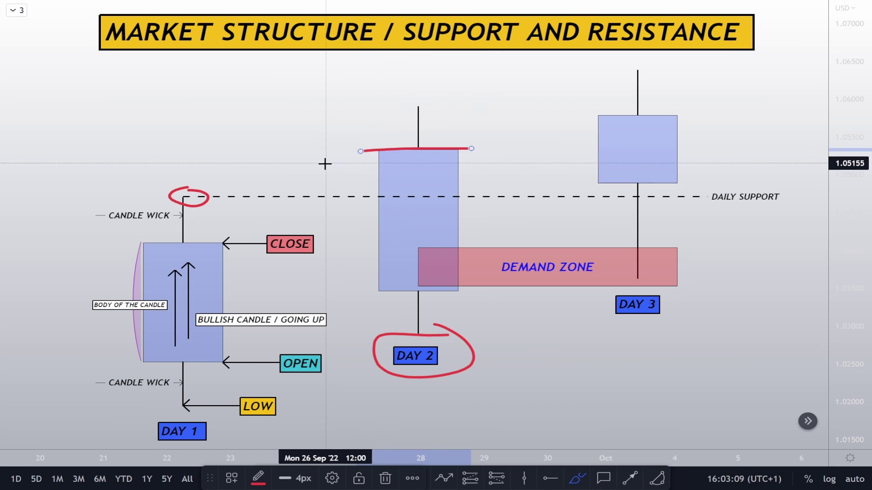
Step: Undo the stray red scribbles and draw a red arrow to the bottom of Day 3's body
mouse_move(157, 157)
mouse_down()
mouse_move(157, 172)
mouse_move(175, 182)
mouse_move(206, 185)
mouse_move(153, 192)
mouse_up()
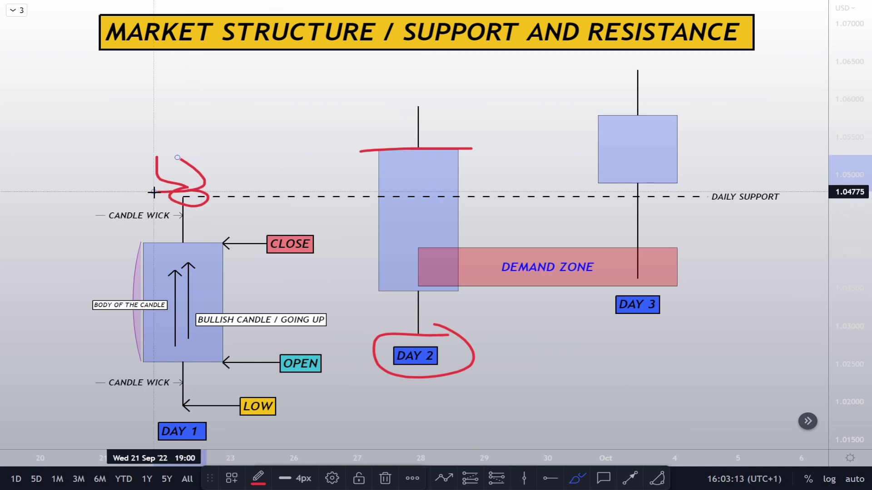
key(ctrl+z)
key(ctrl+z)
key(ctrl+z)
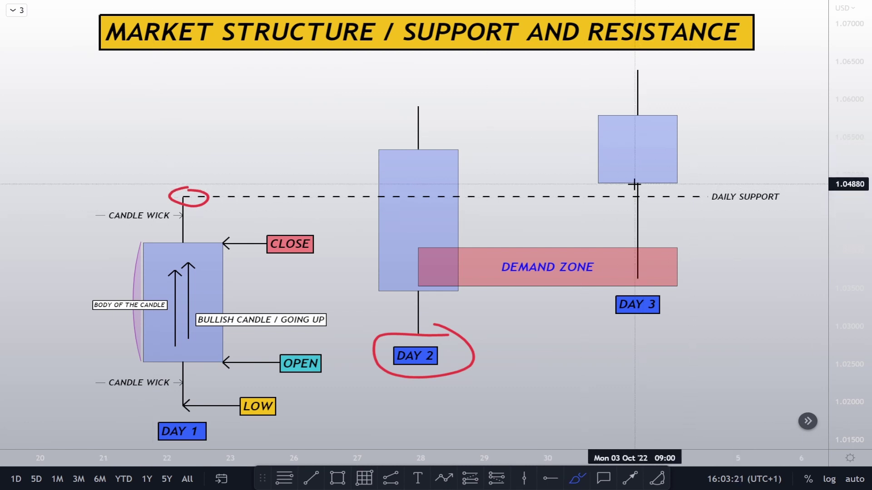
mouse_move(573, 181)
mouse_down()
mouse_move(629, 179)
mouse_move(606, 163)
mouse_move(631, 181)
mouse_move(627, 190)
mouse_move(603, 194)
mouse_up()
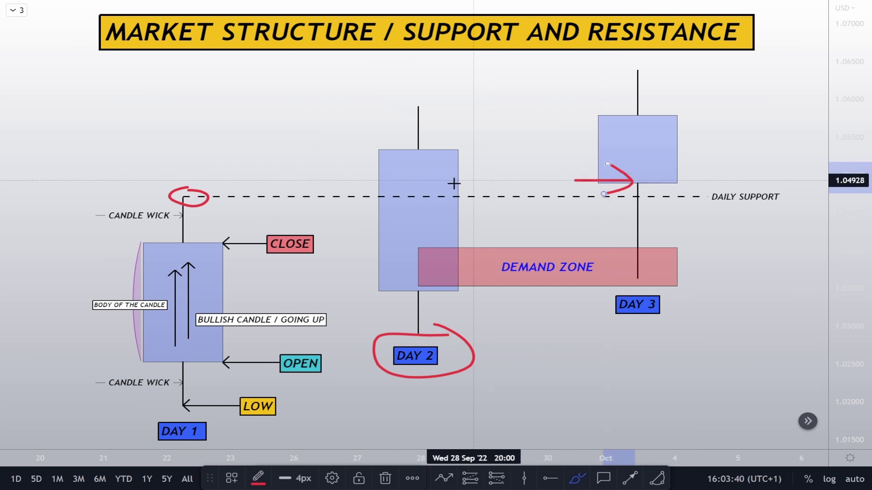
Step: Discard the support-line trace, draw a red line from Day 3 into the demand zone, and circle Day 2's overlap
mouse_move(215, 194)
mouse_down()
mouse_move(414, 187)
mouse_move(473, 201)
mouse_up()
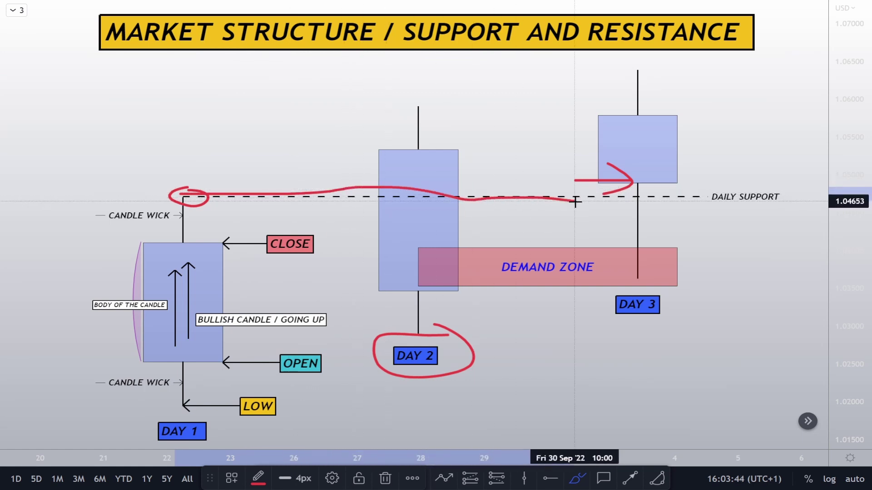
key(Delete)
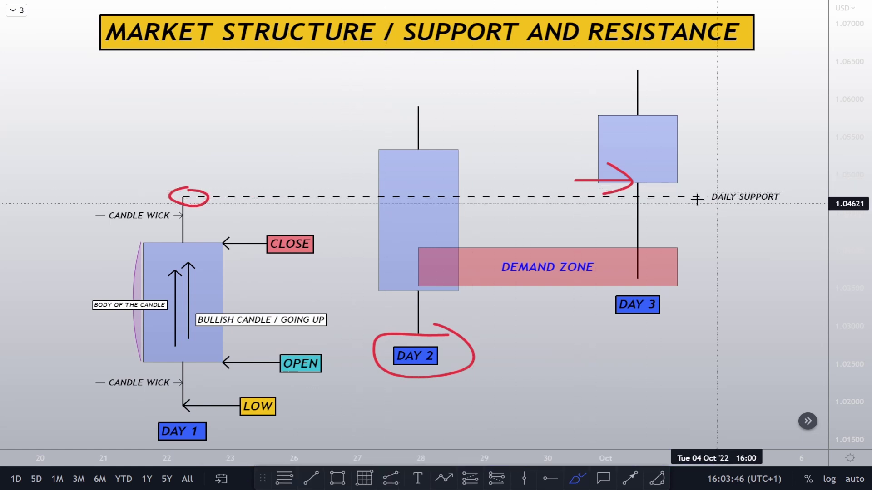
click(633, 174)
mouse_move(633, 174)
mouse_down()
mouse_move(636, 250)
mouse_move(666, 202)
mouse_up()
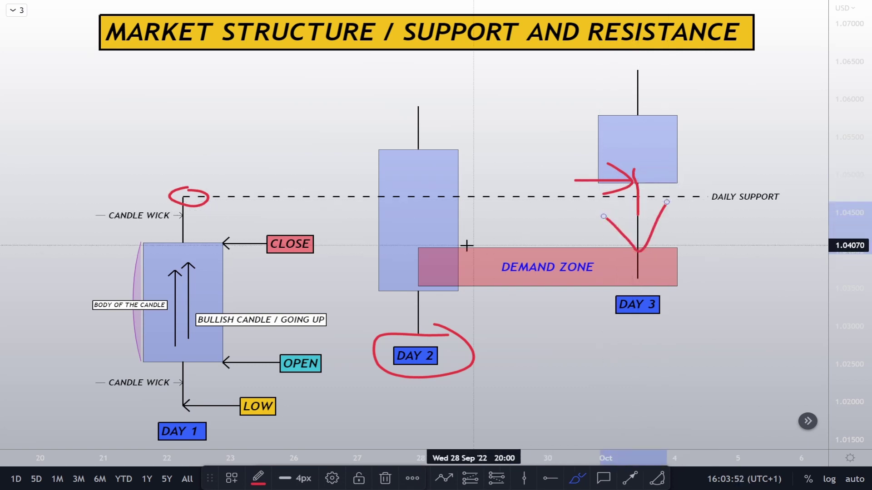
mouse_move(432, 238)
mouse_down()
mouse_move(399, 273)
mouse_move(437, 238)
mouse_up()
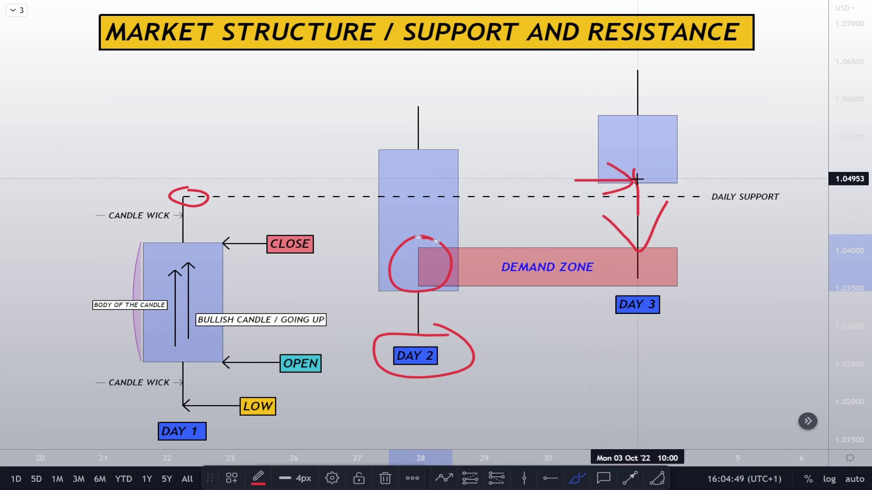
mouse_move(373, 388)
mouse_down()
mouse_move(436, 309)
mouse_move(460, 324)
mouse_move(501, 263)
mouse_move(531, 286)
mouse_move(579, 200)
mouse_move(629, 206)
mouse_move(687, 132)
mouse_move(705, 154)
mouse_move(744, 91)
mouse_up()
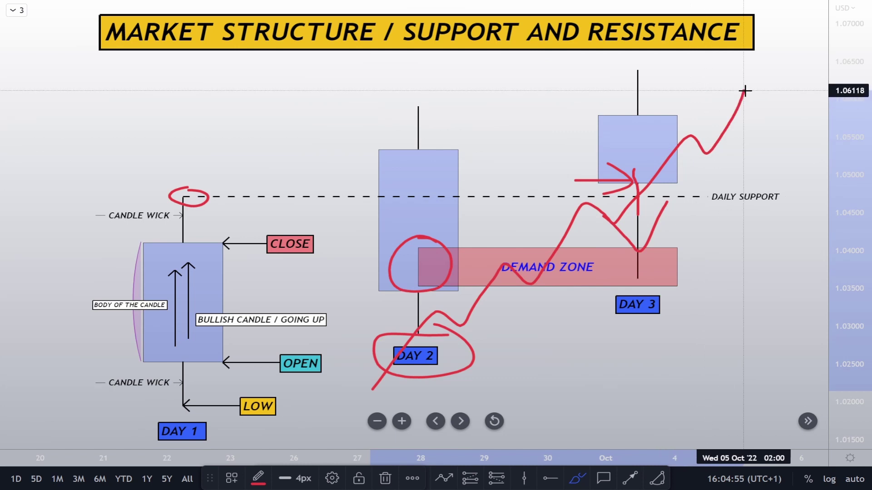
key(Delete)
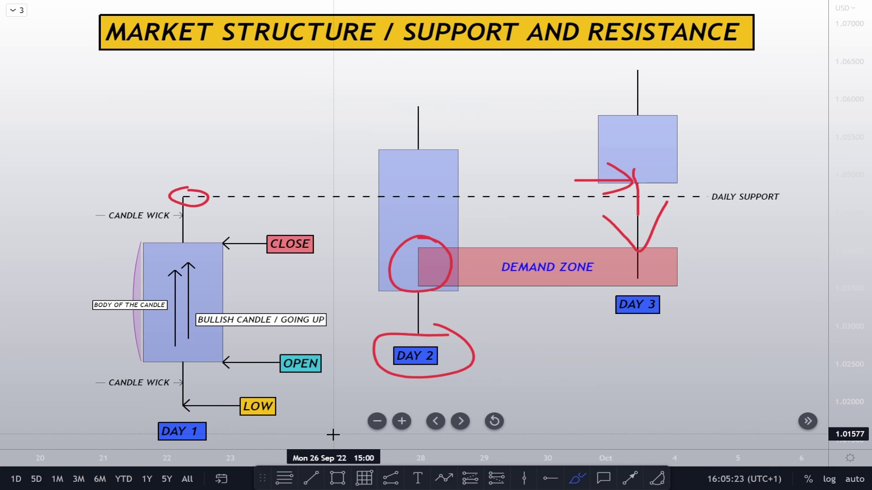
Step: Draw a long red line from the lower left up into Day 3's demand zone with a large arrowhead
drag(338, 433, 721, 258)
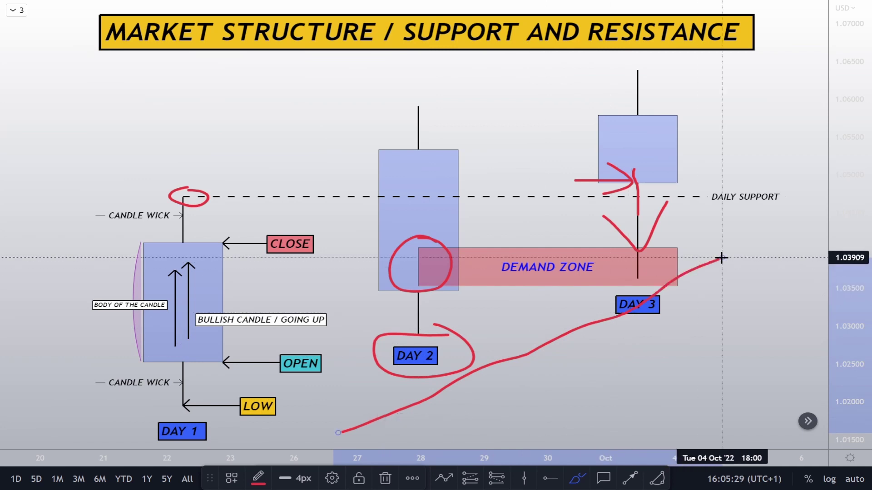
mouse_move(662, 262)
mouse_down()
mouse_move(768, 243)
mouse_move(689, 330)
mouse_up()
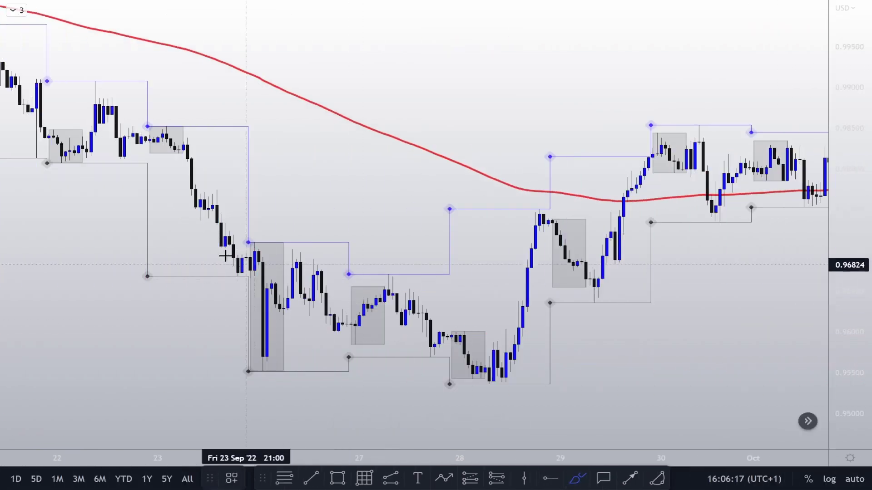
Step: On the live chart, draw a red arrow at the 23rd's sell-off and a down arrow above the 26th's candles
mouse_move(91, 259)
mouse_down()
mouse_move(181, 184)
mouse_move(167, 224)
mouse_up()
mouse_move(304, 153)
mouse_down()
mouse_move(296, 213)
mouse_move(318, 188)
mouse_up()
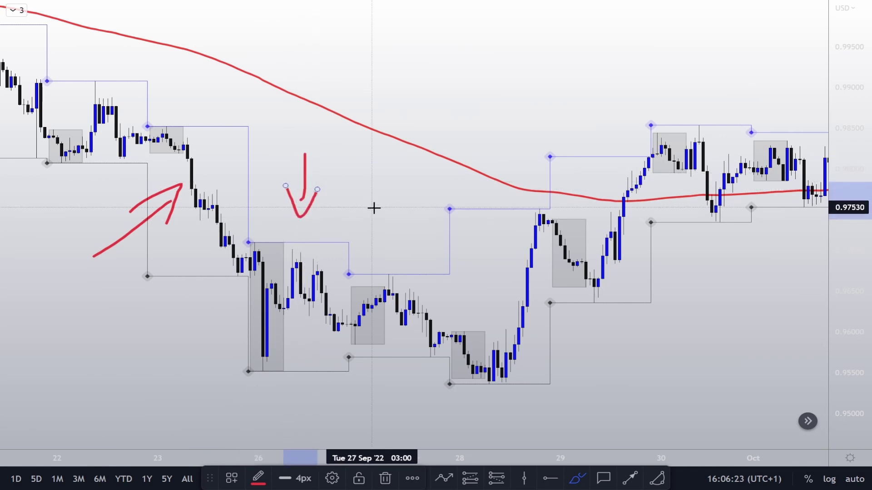
mouse_move(377, 210)
mouse_down()
mouse_move(398, 246)
mouse_move(411, 213)
mouse_up()
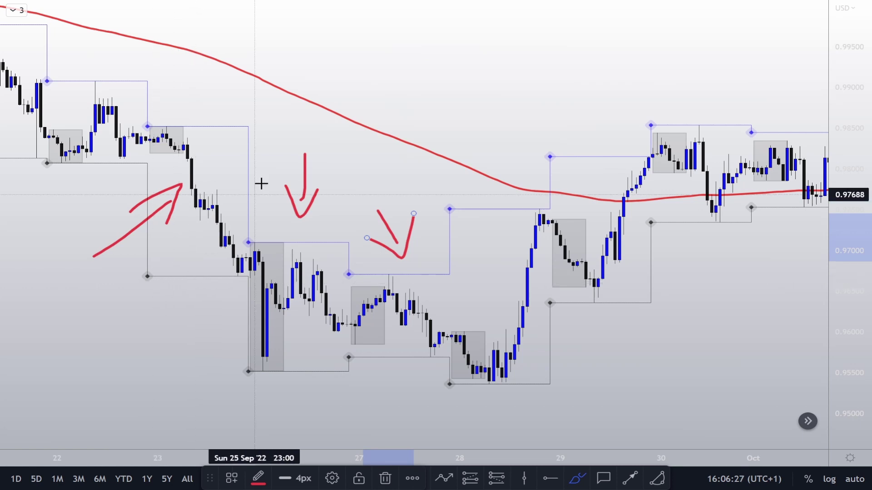
Step: Draw a curved red arrow onto the moving average and a horizontal red level line from the 23rd
mouse_move(237, 40)
mouse_down()
mouse_move(346, 84)
mouse_move(414, 141)
mouse_up()
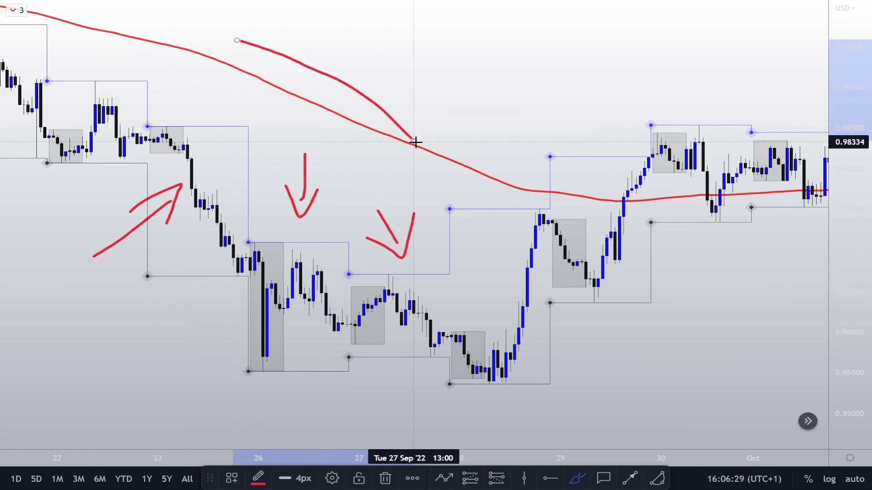
mouse_move(407, 105)
mouse_down()
mouse_move(443, 153)
mouse_move(373, 145)
mouse_up()
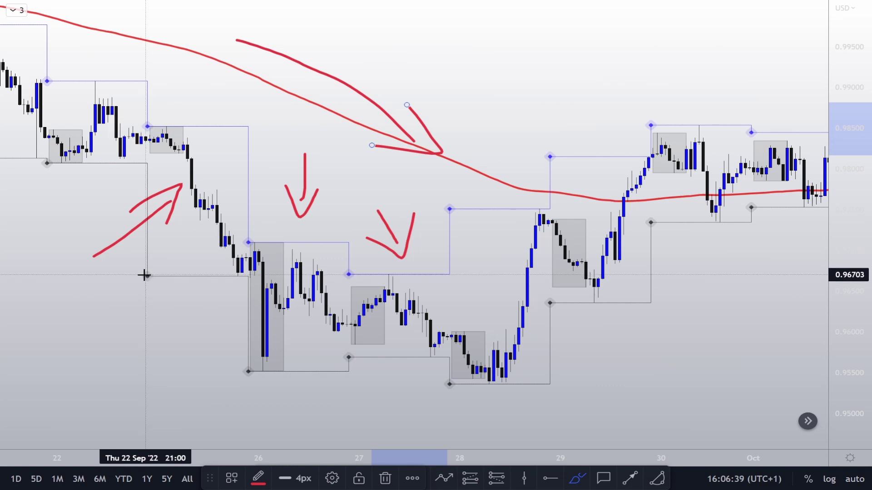
drag(148, 276, 413, 275)
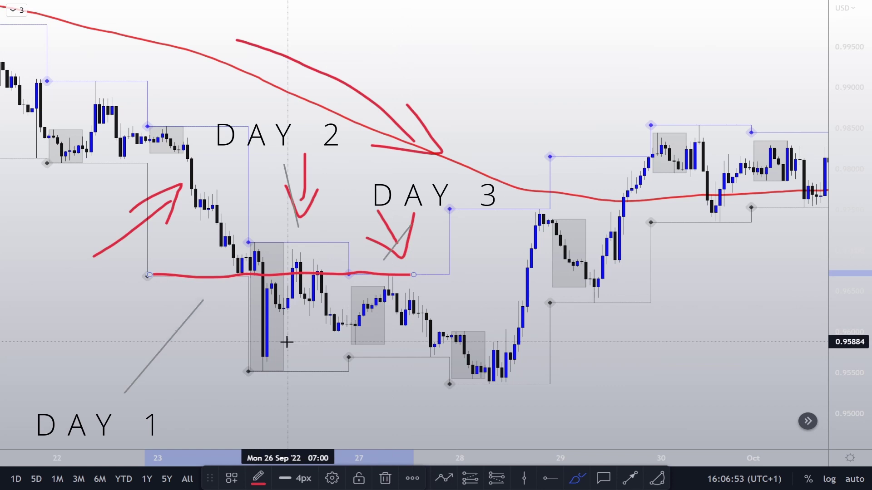
Step: Zoom in and circle the small rally of candles on the 27th in red
scroll(287, 342, up, 4)
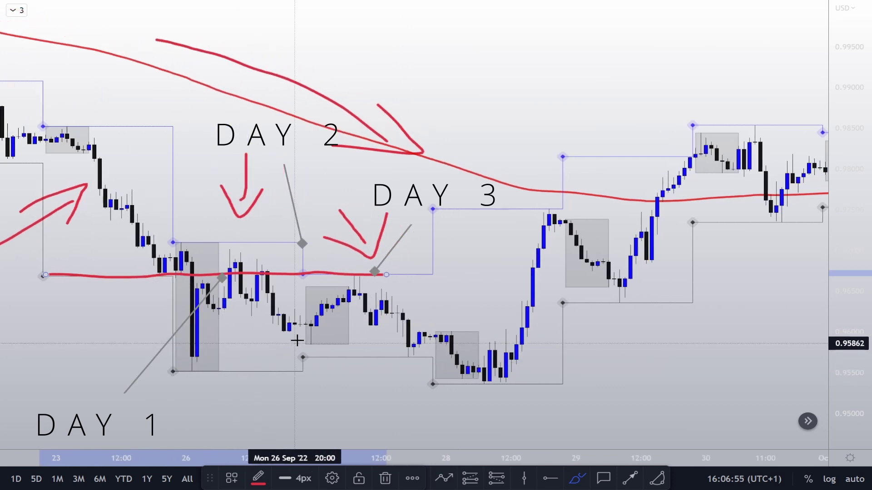
mouse_move(349, 290)
mouse_down()
mouse_move(316, 290)
mouse_move(299, 328)
mouse_move(331, 338)
mouse_move(348, 313)
mouse_move(337, 289)
mouse_move(369, 267)
mouse_move(366, 287)
mouse_up()
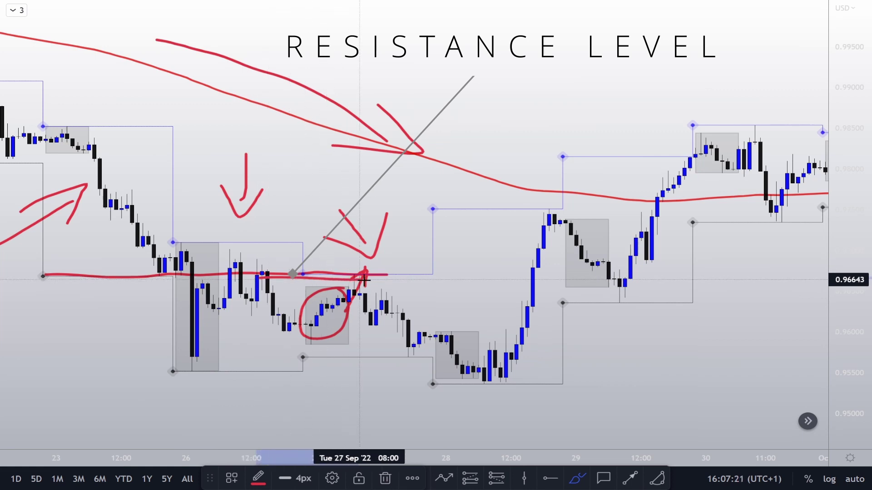
Step: Draw a short red line above the level and a red zigzag falling from the 27th's peak toward the 28th's lows
drag(260, 263, 386, 261)
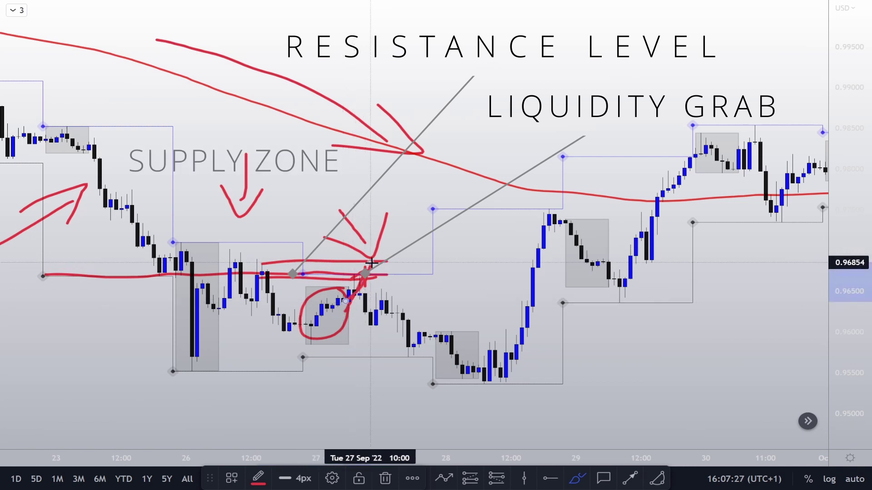
mouse_move(381, 333)
mouse_down()
mouse_move(401, 311)
mouse_move(405, 352)
mouse_move(435, 396)
mouse_move(445, 347)
mouse_move(386, 377)
mouse_up()
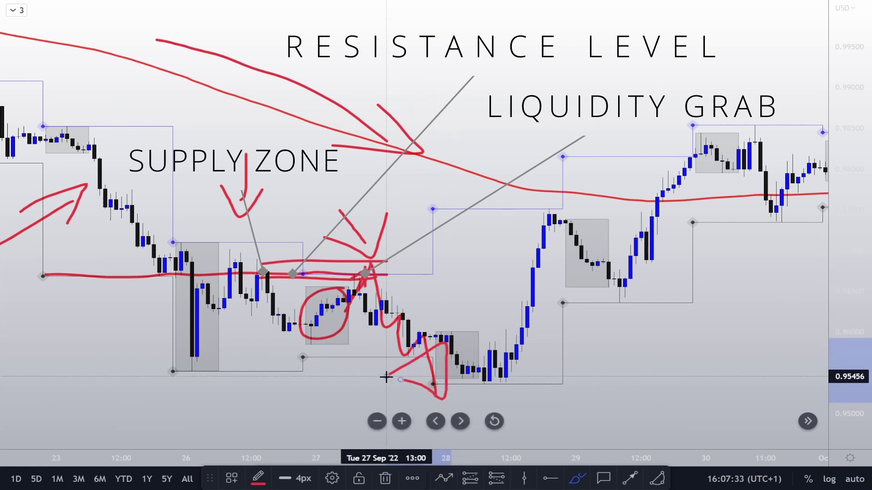